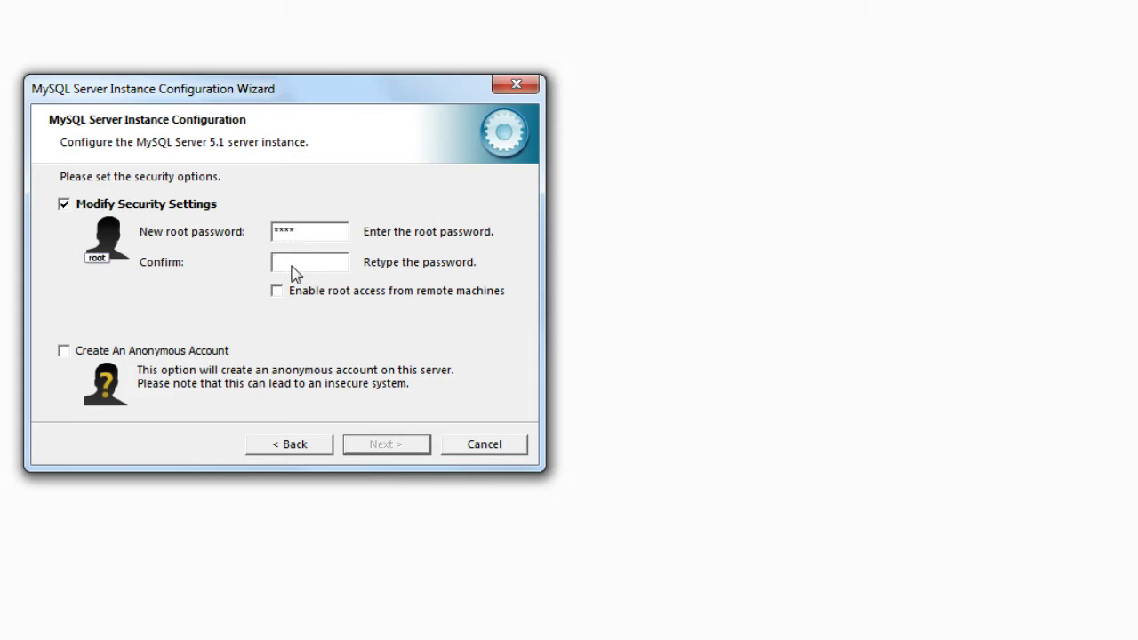
Confirm the new root password, execute the MySQL server instance configuration and finish the wizard
{"action": "type", "text": "****"}
{"action": "left_click", "coordinate": [381, 450]}
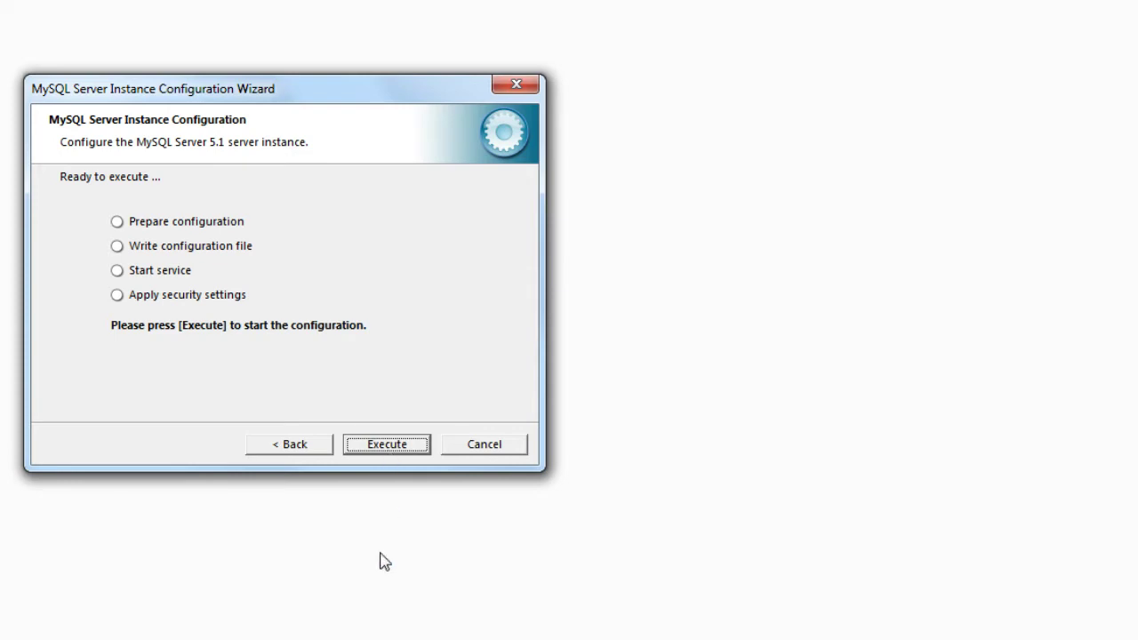
{"action": "left_click", "coordinate": [384, 446]}
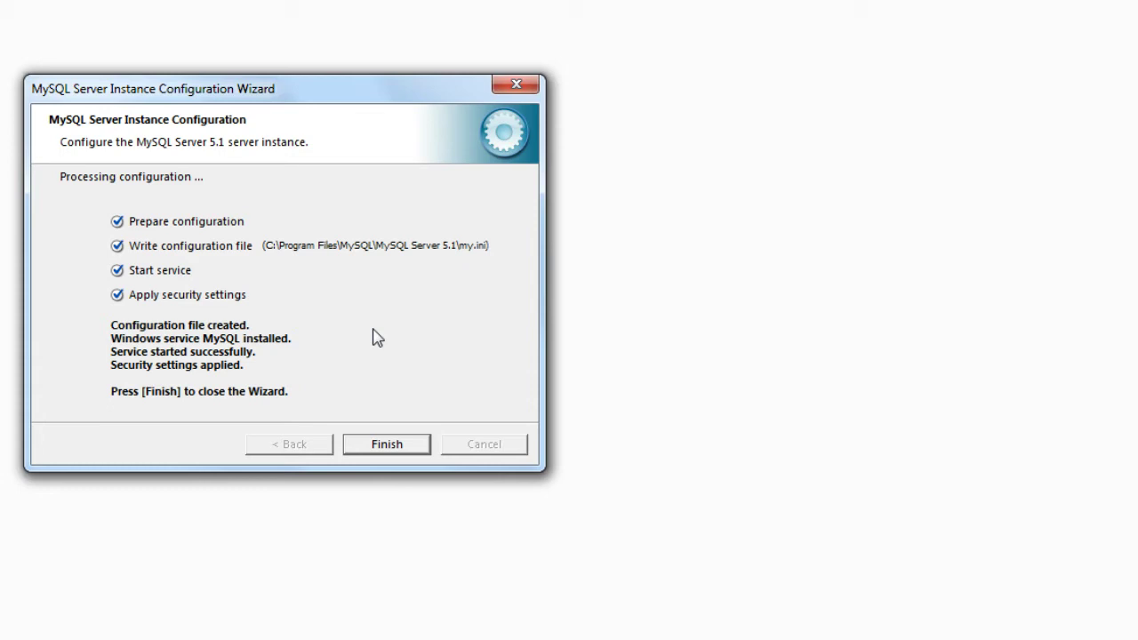
{"action": "left_click", "coordinate": [373, 445]}
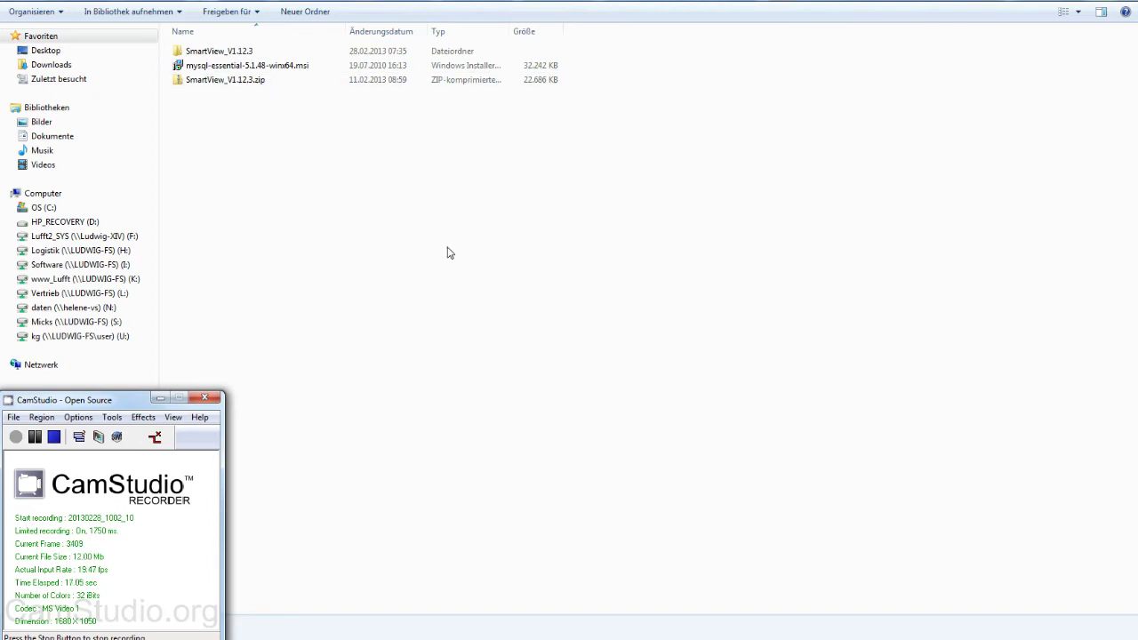
Create a new folder named Smartview3 directly on drive C:
{"action": "left_click", "coordinate": [12, 208]}
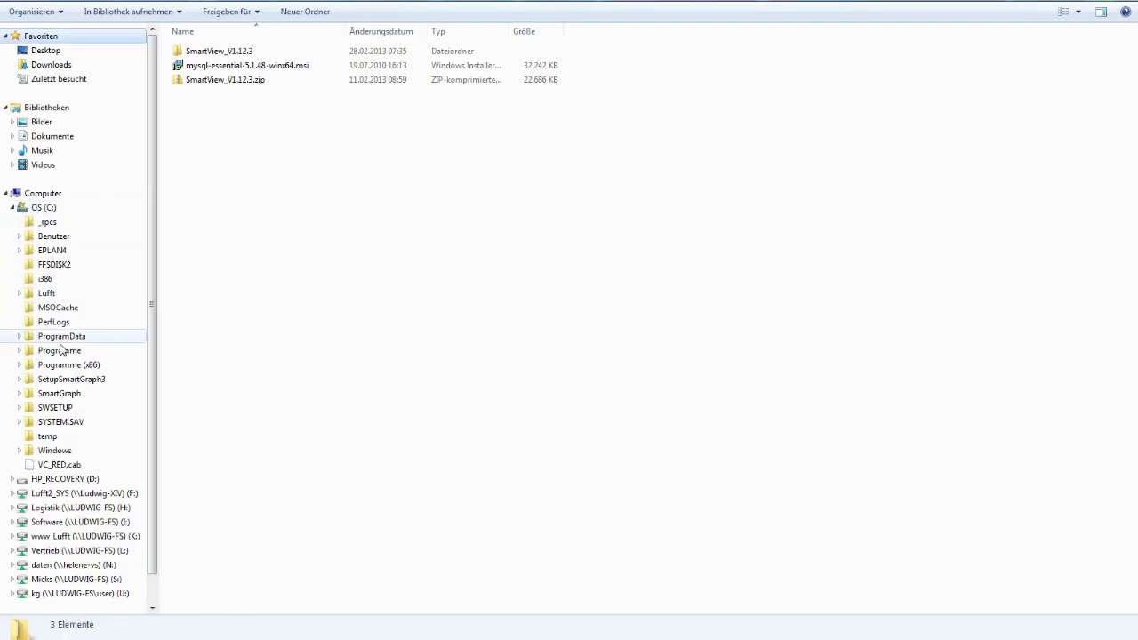
{"action": "double_click", "coordinate": [43, 207]}
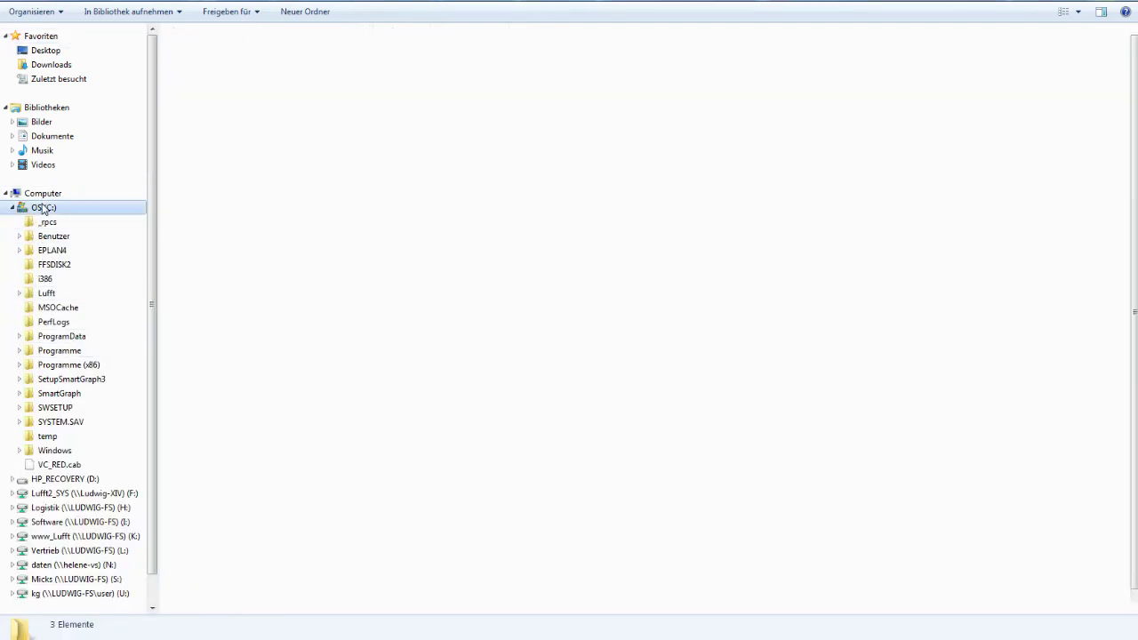
{"action": "right_click", "coordinate": [671, 224]}
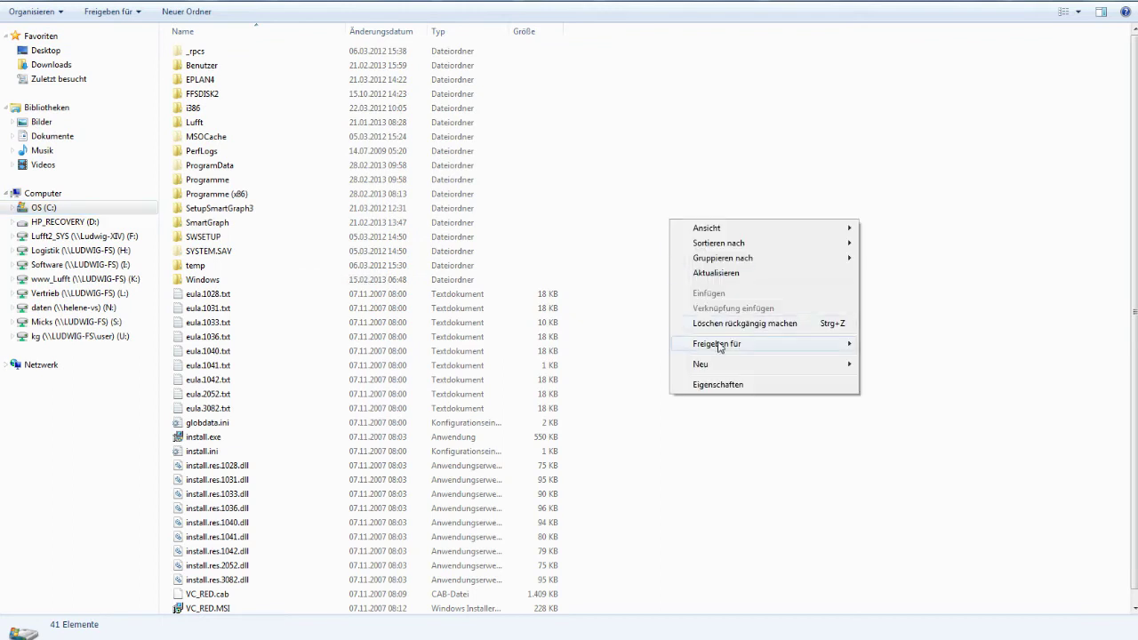
{"action": "mouse_move", "coordinate": [851, 365]}
{"action": "left_click", "coordinate": [891, 364]}
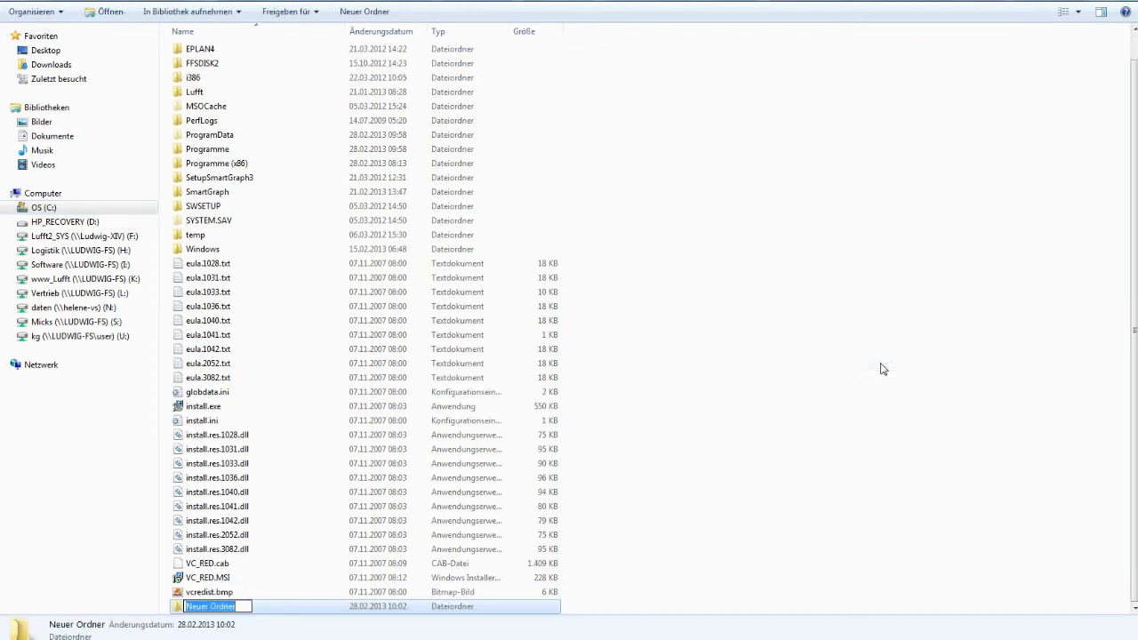
{"action": "type", "text": "Smart"}
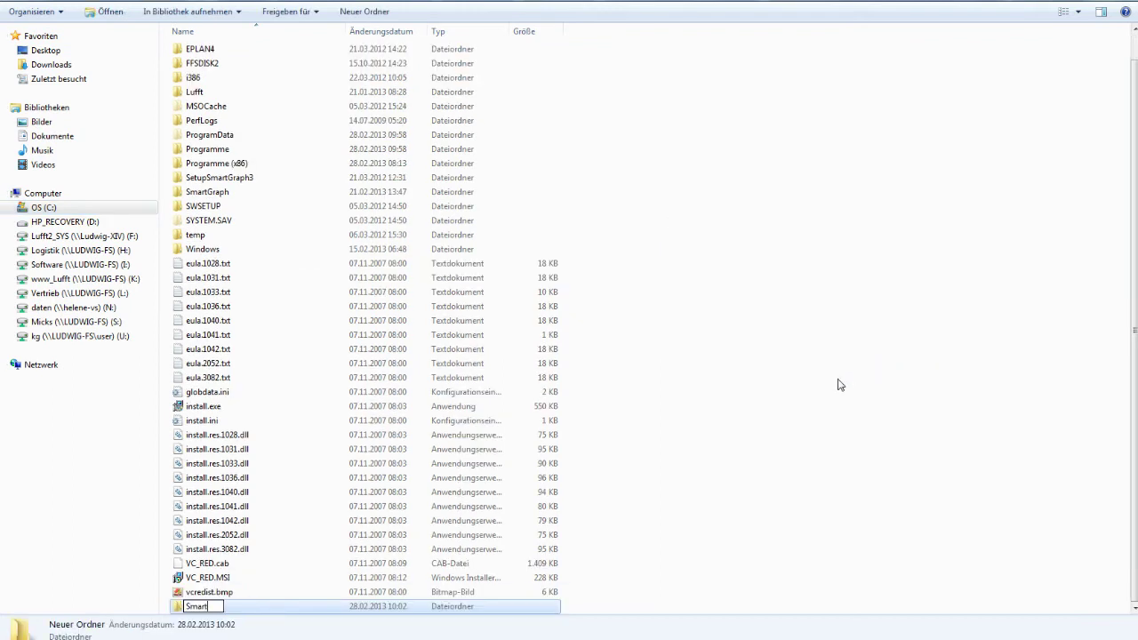
{"action": "type", "text": "view3"}
{"action": "key", "text": "Return"}
{"action": "left_click", "coordinate": [840, 384]}
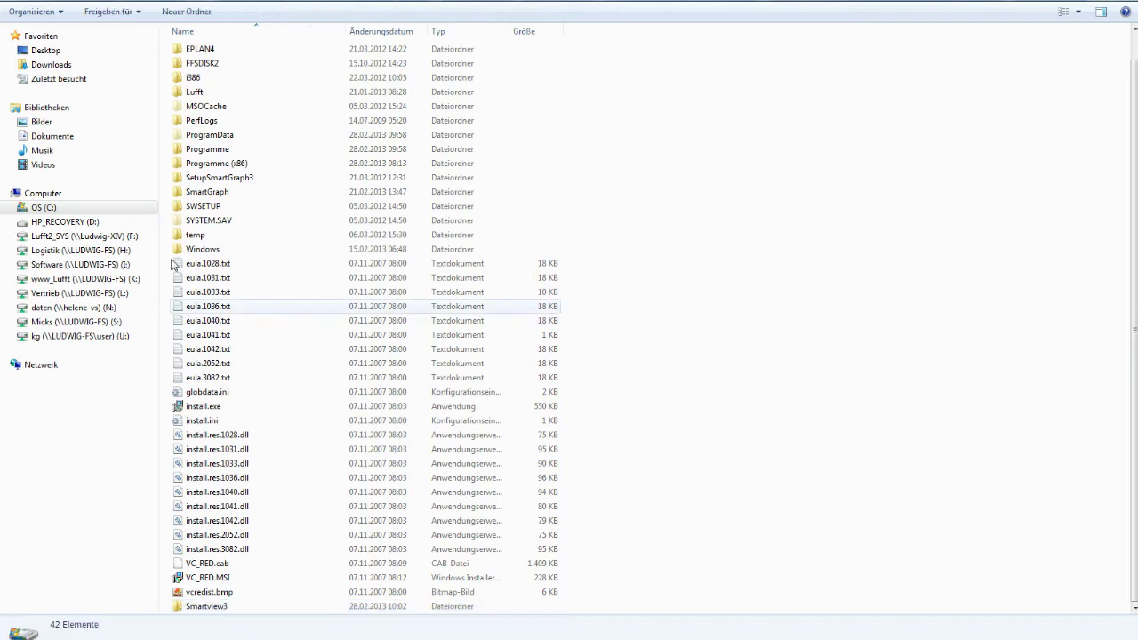
Show the desktop and open the SmartView_V1.12.3 folder inside its Smartview3 folder
{"action": "left_click", "coordinate": [29, 211]}
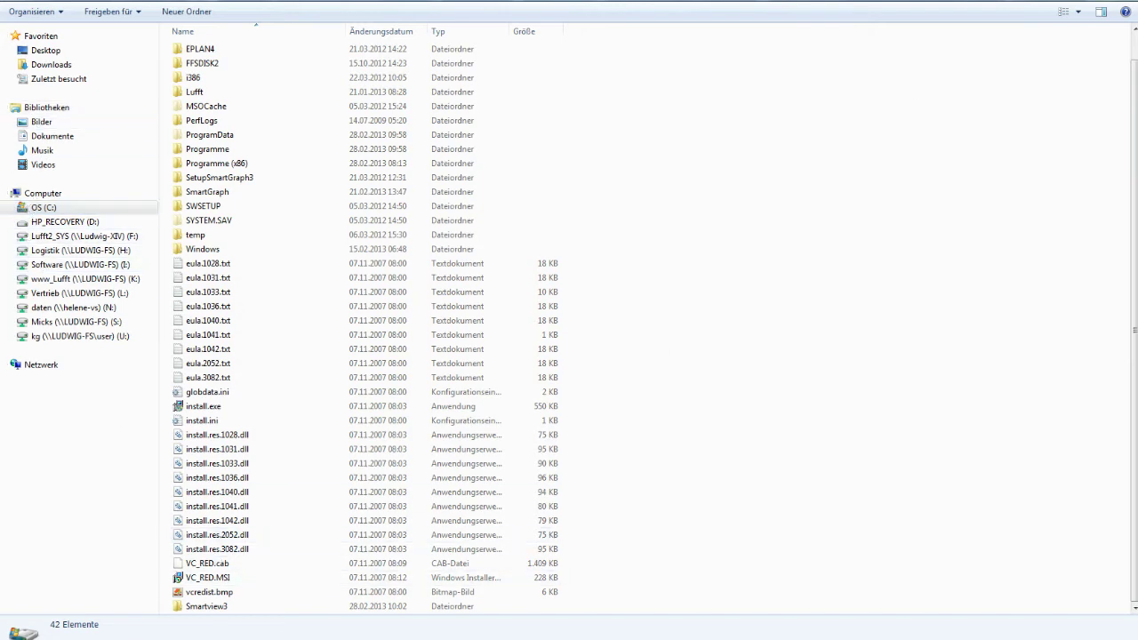
{"action": "key", "text": "super+d"}
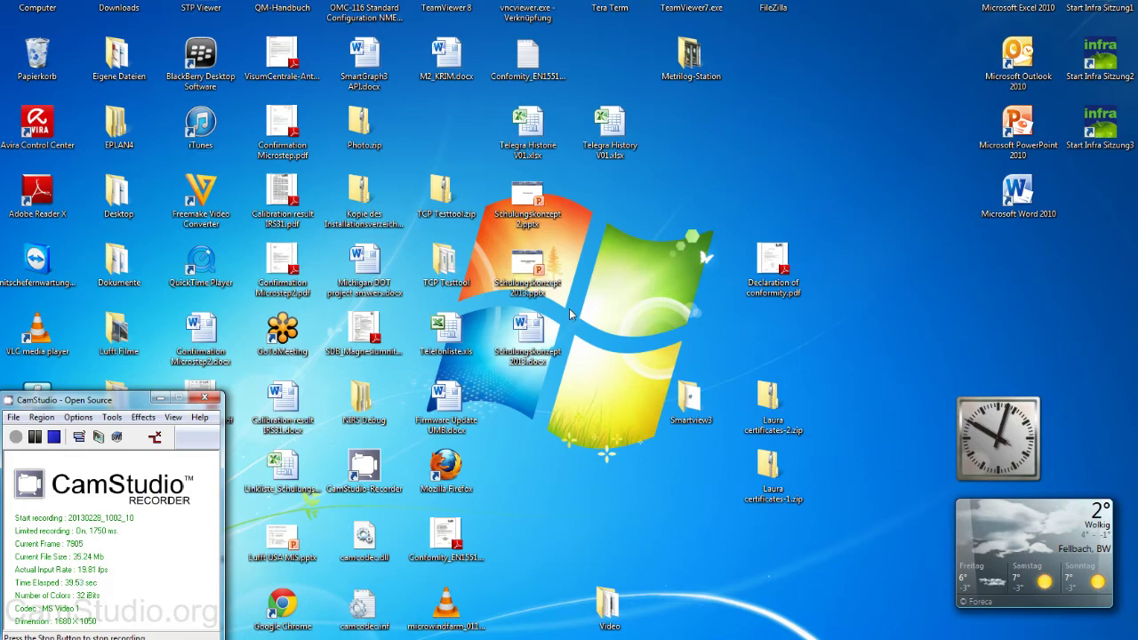
{"action": "double_click", "coordinate": [685, 405]}
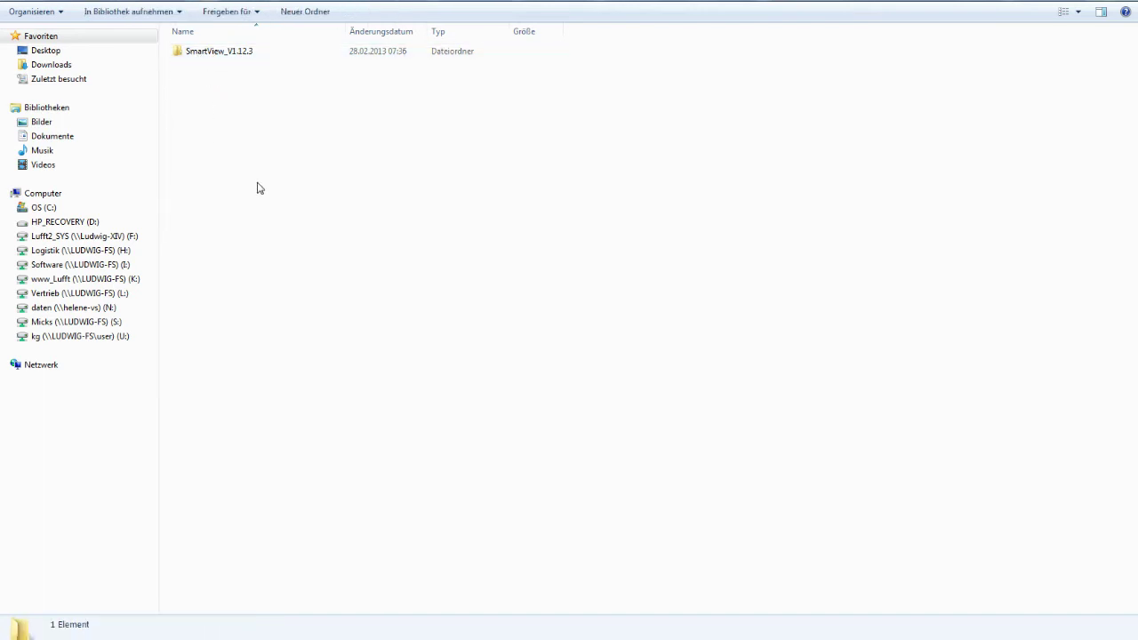
{"action": "double_click", "coordinate": [199, 55]}
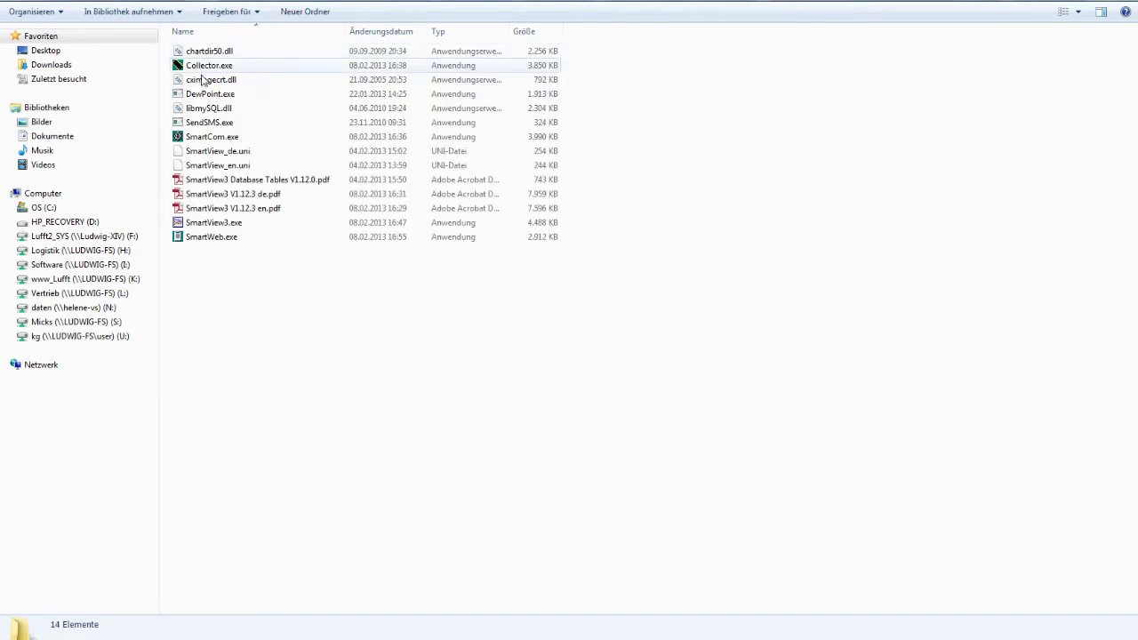
Copy all files in the SmartView_V1.12.3 folder, from chartdir50.dll through SmartWeb.exe
{"action": "left_click", "coordinate": [201, 56]}
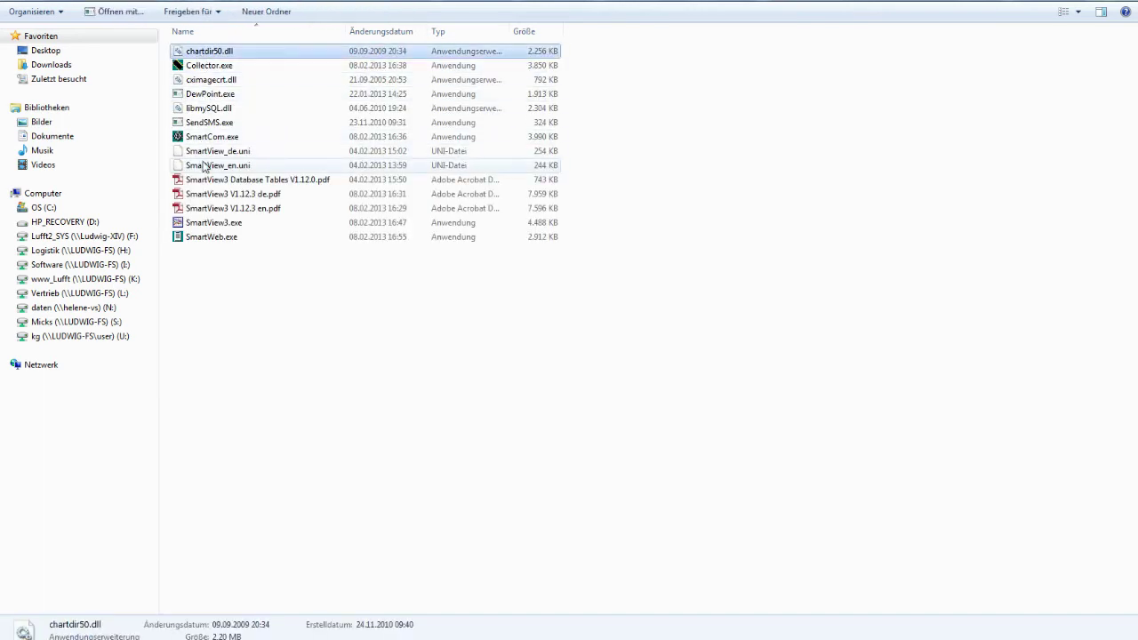
{"action": "left_click", "coordinate": [204, 237], "text": "ctrl"}
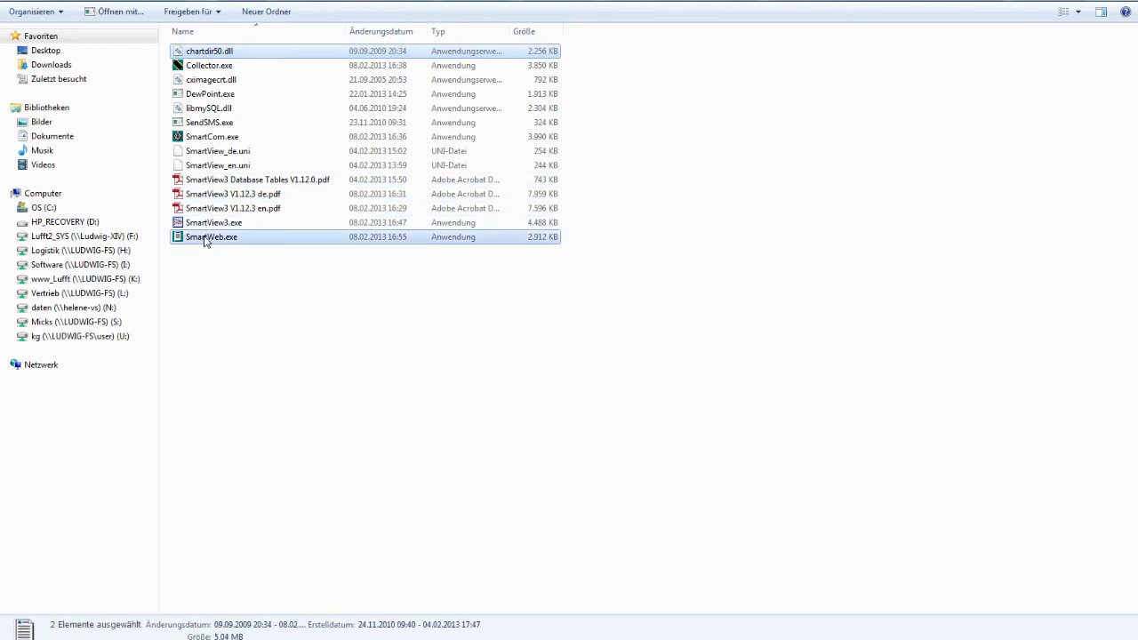
{"action": "left_click", "coordinate": [191, 54], "text": "shift"}
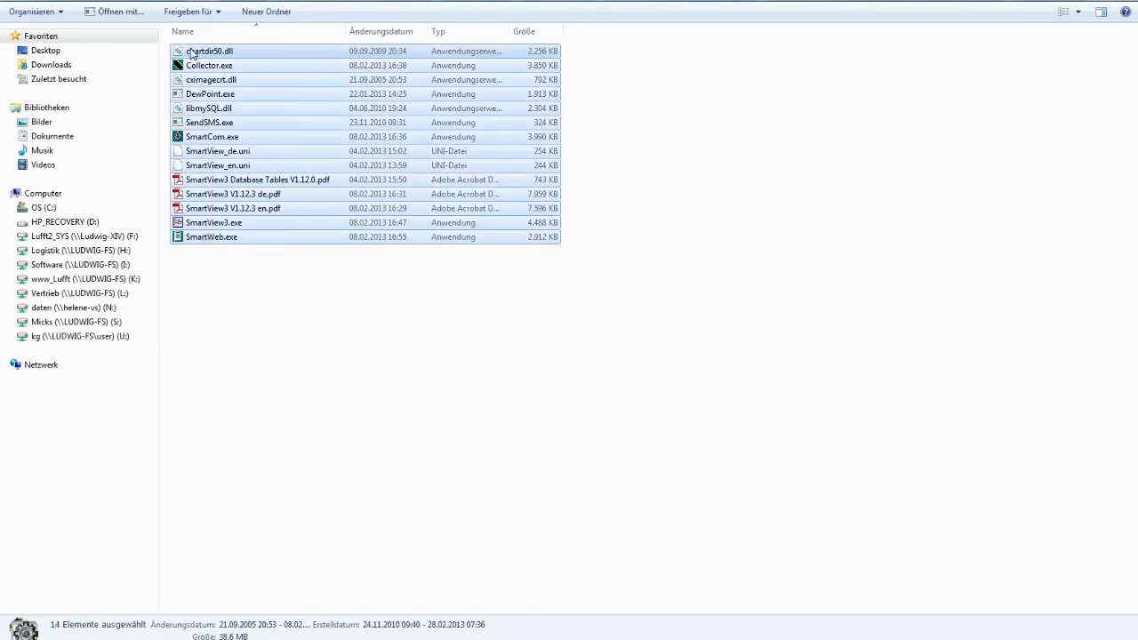
{"action": "right_click", "coordinate": [234, 116]}
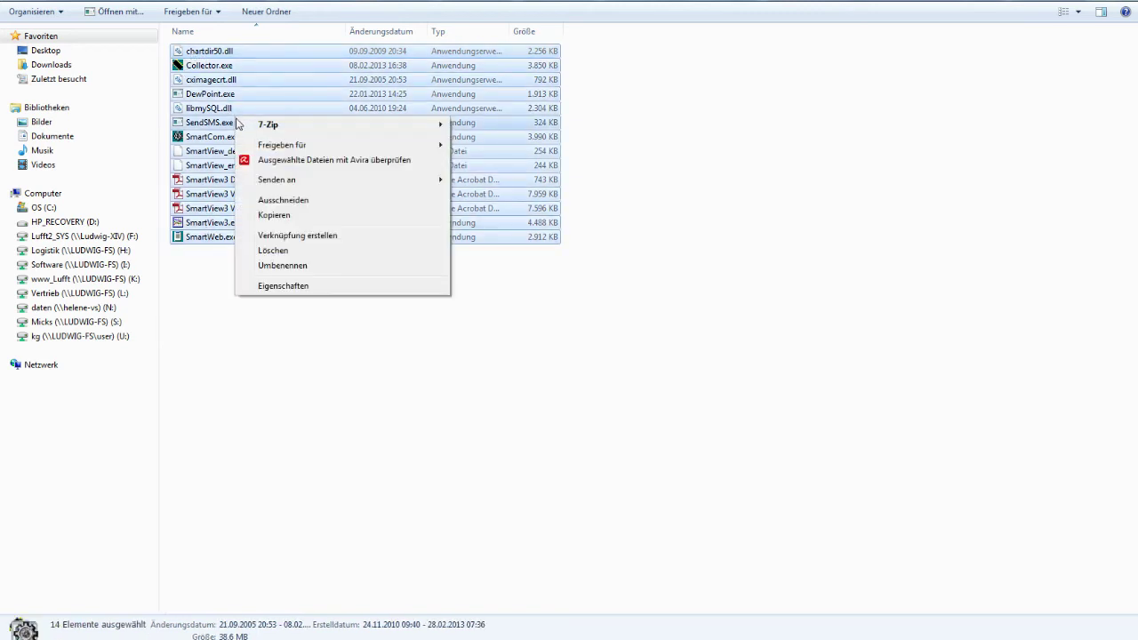
{"action": "left_click", "coordinate": [273, 215]}
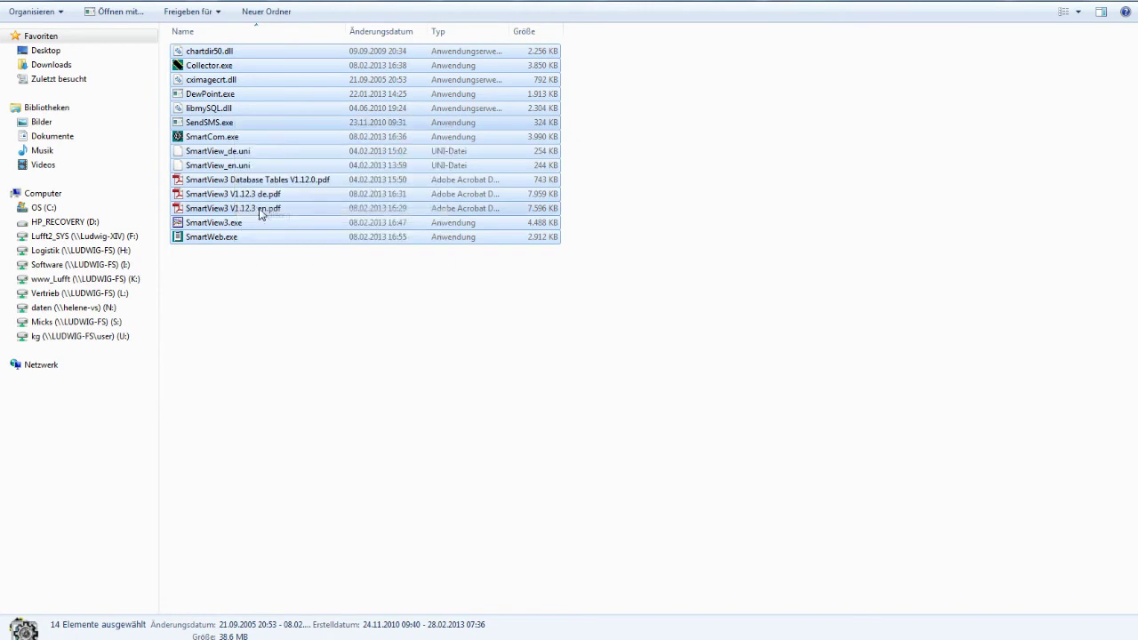
Paste the copied program files into the Smartview3 folder on drive C:
{"action": "left_click", "coordinate": [12, 207]}
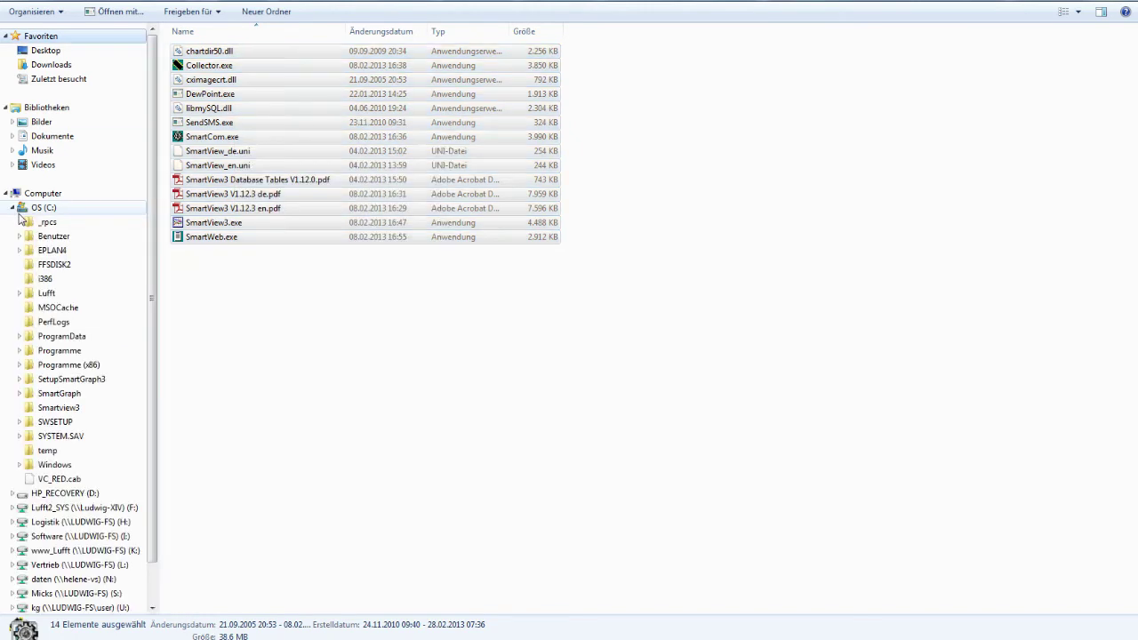
{"action": "left_click", "coordinate": [58, 409]}
{"action": "right_click", "coordinate": [318, 194]}
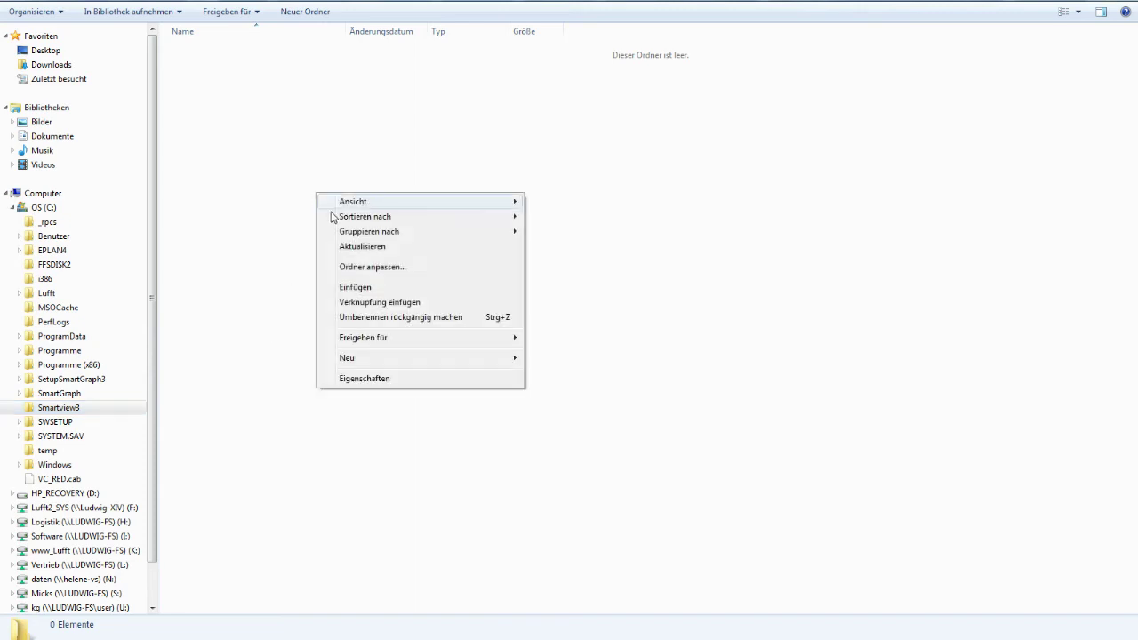
{"action": "left_click", "coordinate": [359, 287]}
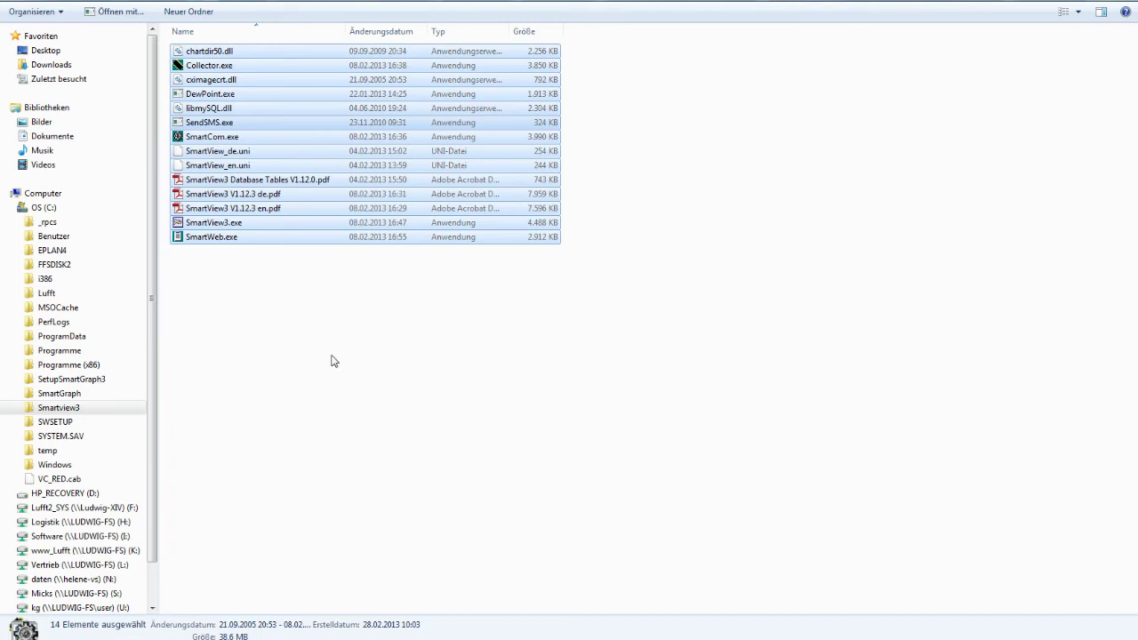
{"action": "left_click", "coordinate": [380, 402]}
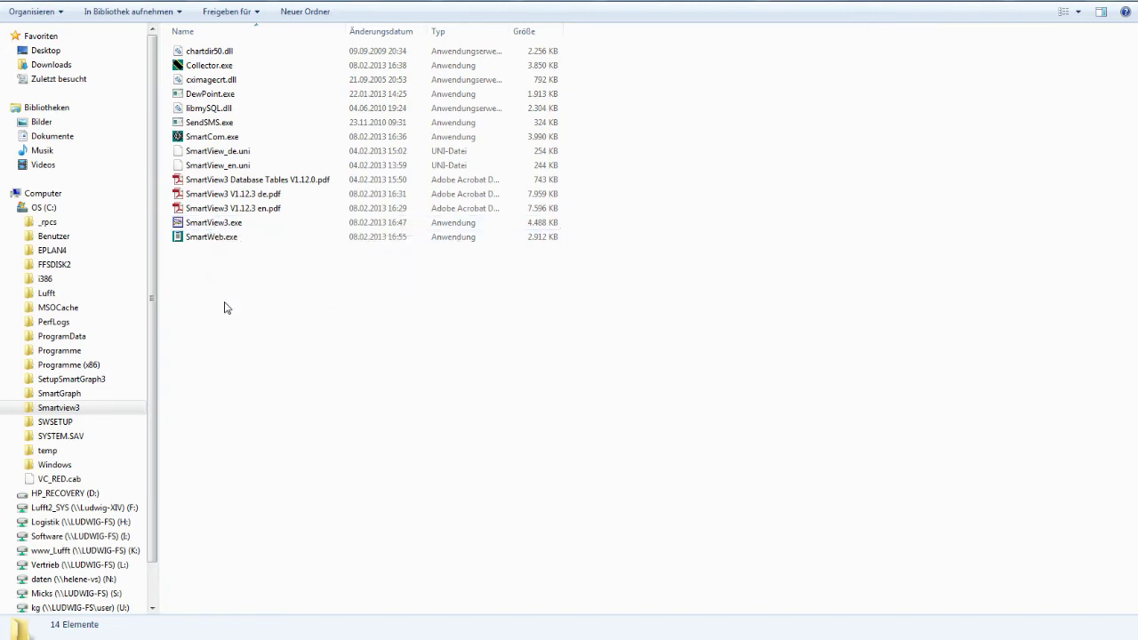
Launch SmartView3.exe, go through the end user license agreement to its end and accept it
{"action": "double_click", "coordinate": [205, 223]}
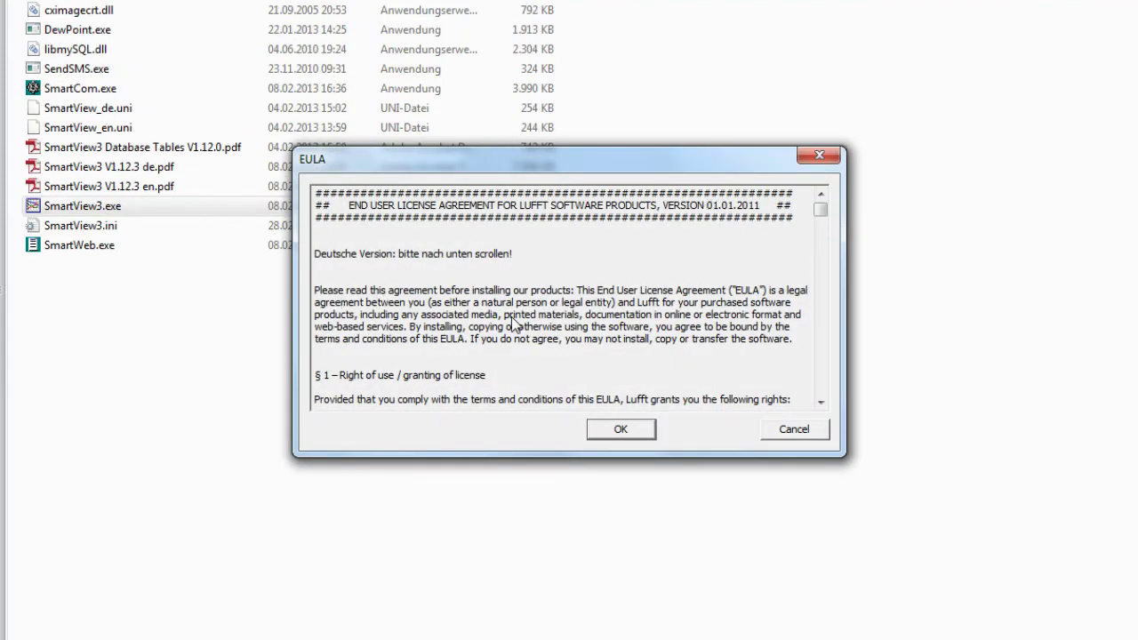
{"action": "left_click_drag", "start_coordinate": [820, 210], "coordinate": [827, 400]}
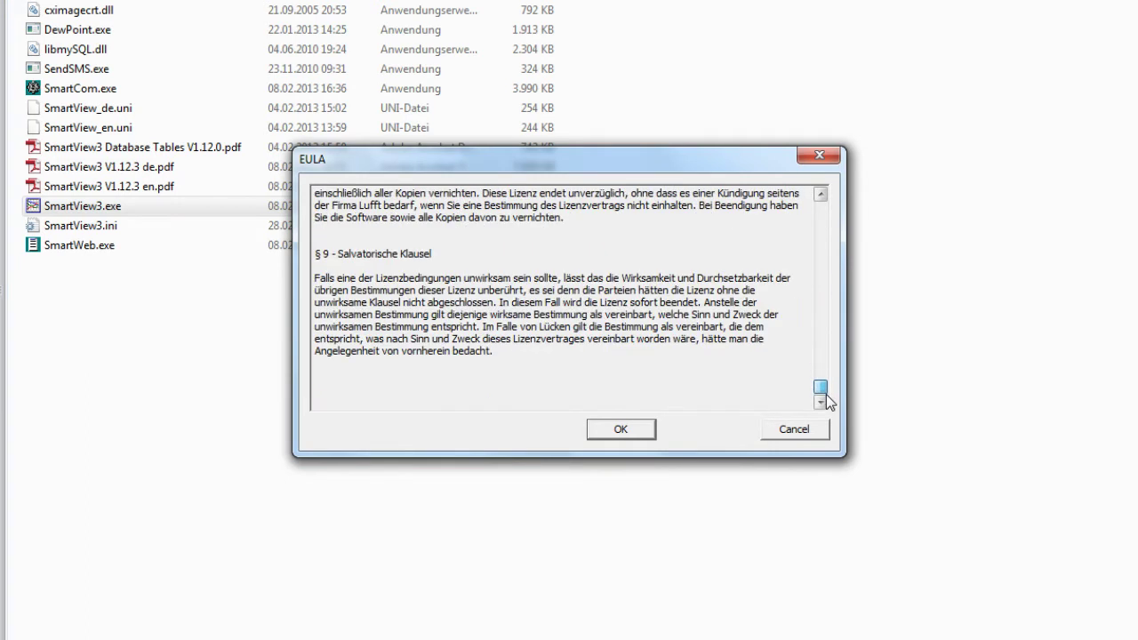
{"action": "left_click", "coordinate": [615, 431]}
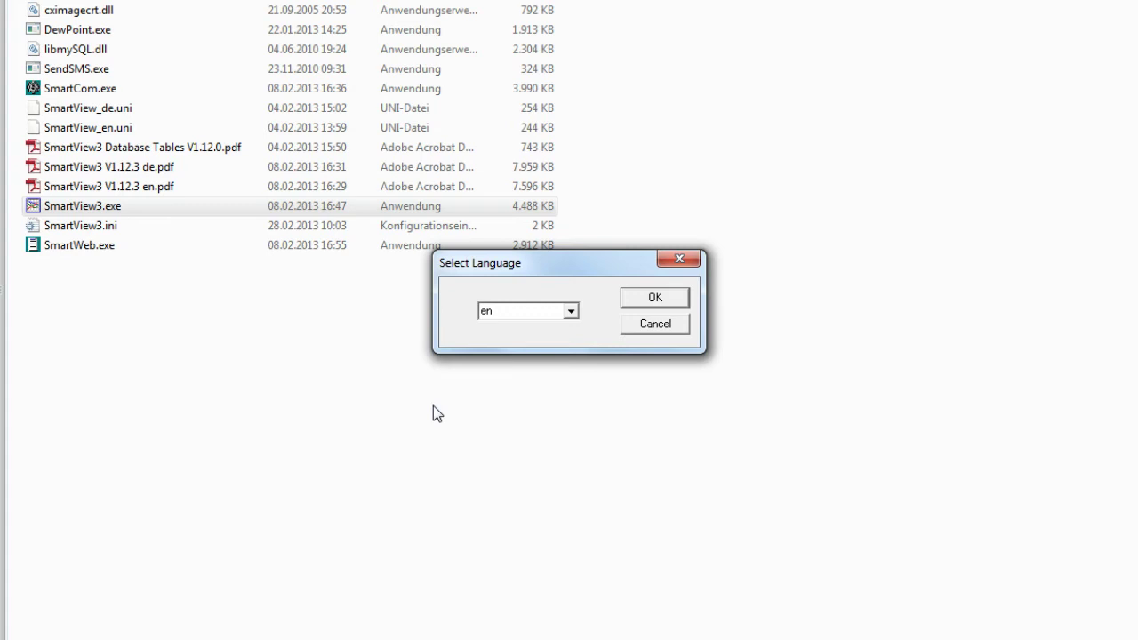
Set the program language to de
{"action": "left_click", "coordinate": [570, 311]}
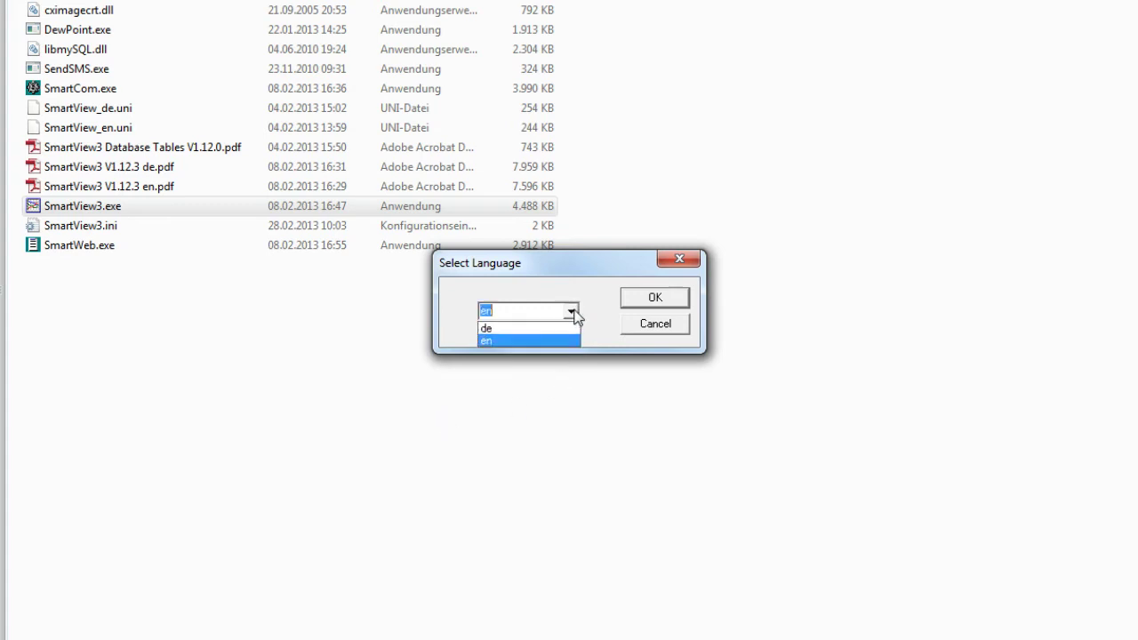
{"action": "left_click", "coordinate": [520, 331]}
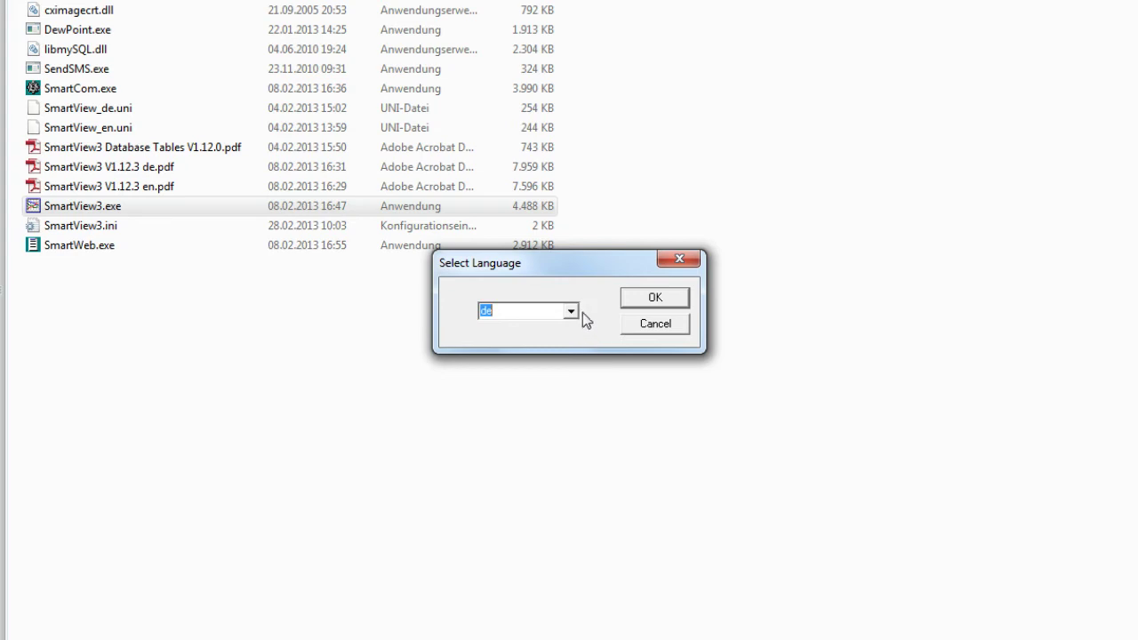
{"action": "left_click", "coordinate": [656, 298]}
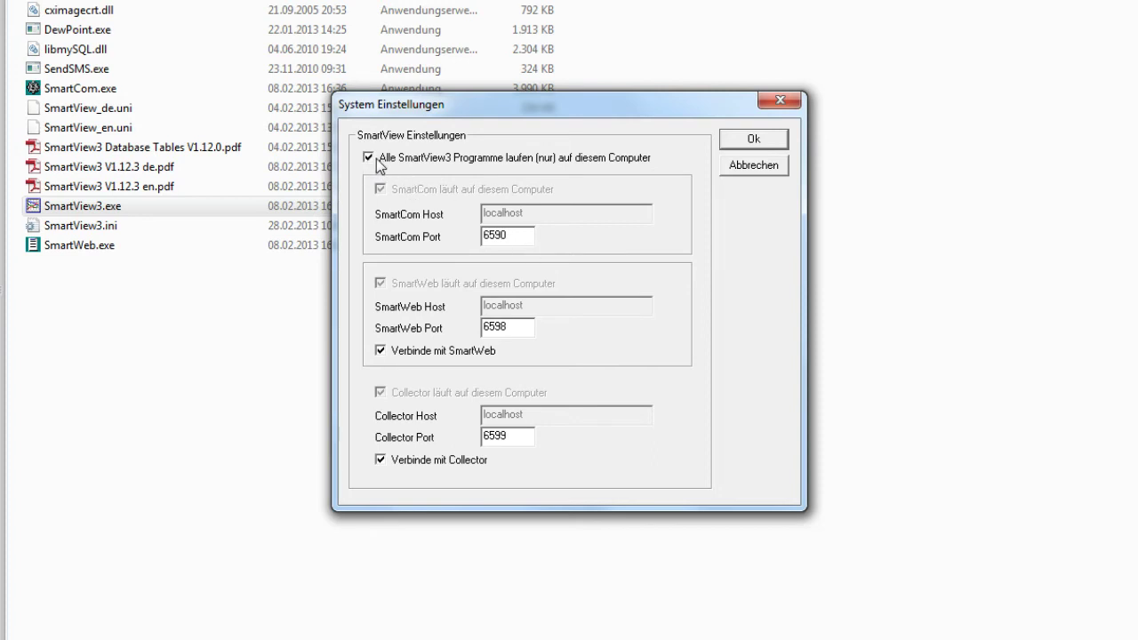
Accept the default system settings with all SmartView3 programs on this computer, and the default log file settings
{"action": "left_click", "coordinate": [757, 142]}
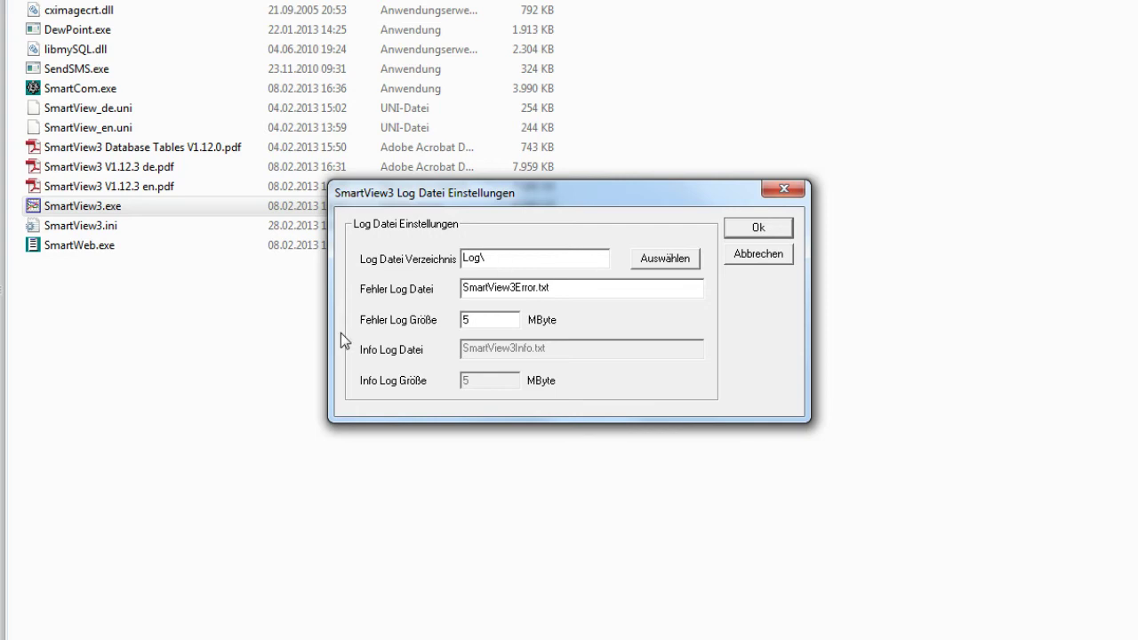
{"action": "left_click", "coordinate": [758, 228]}
{"action": "left_click", "coordinate": [758, 229]}
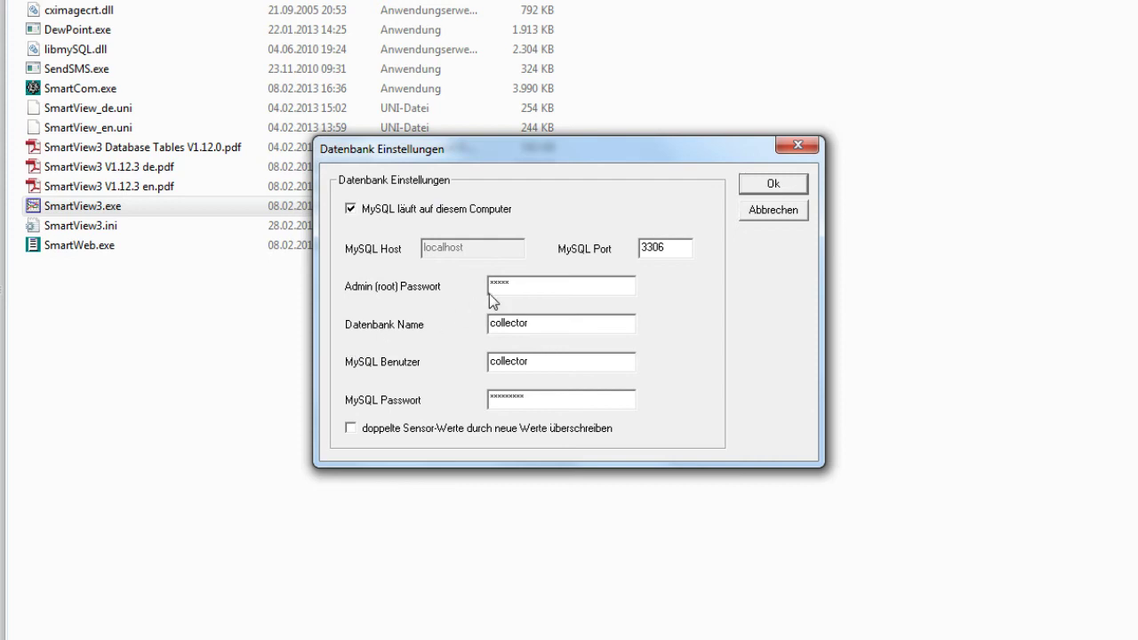
Replace the MySQL admin (root) password in the database settings and create the collector database with its SmartView3 tables
{"action": "left_click_drag", "start_coordinate": [523, 282], "coordinate": [437, 287]}
{"action": "left_click", "coordinate": [786, 181]}
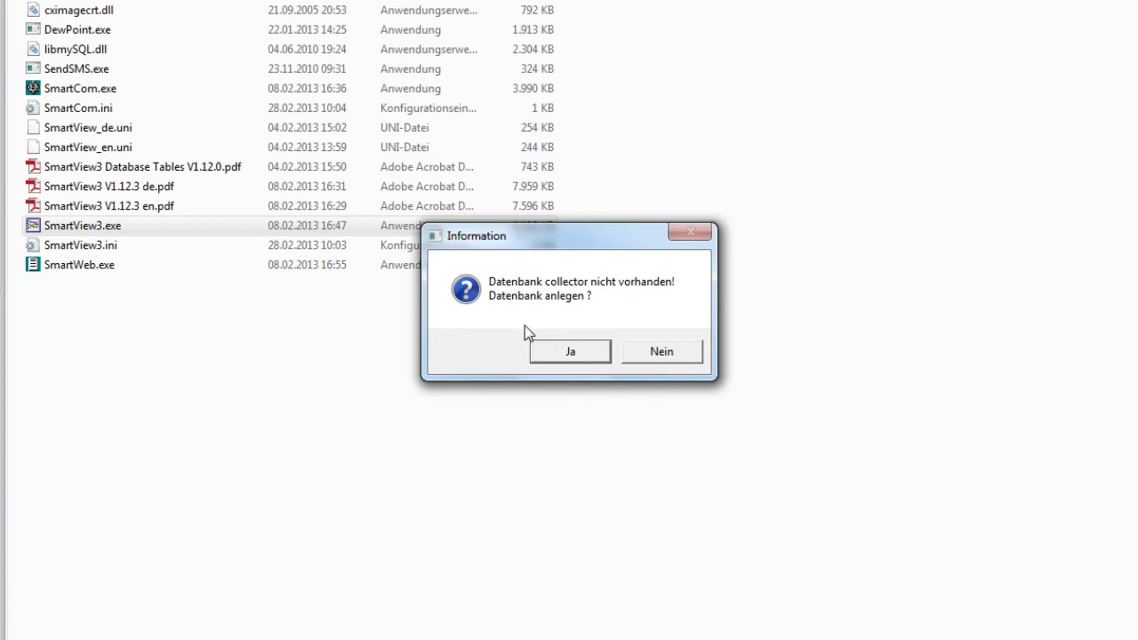
{"action": "left_click", "coordinate": [572, 363]}
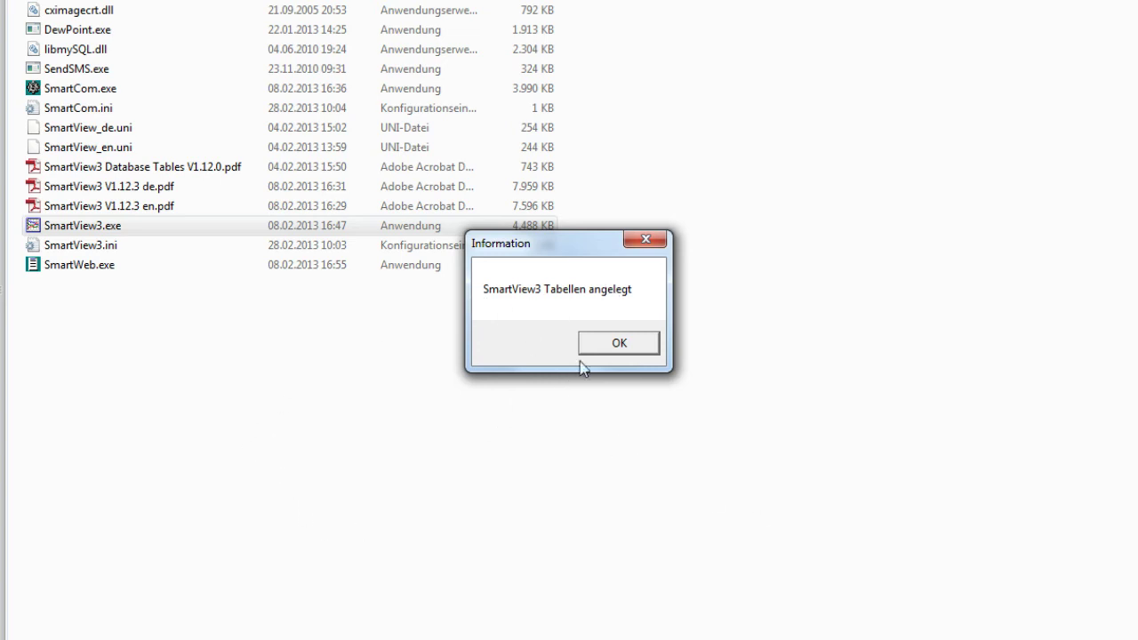
{"action": "left_click", "coordinate": [611, 345]}
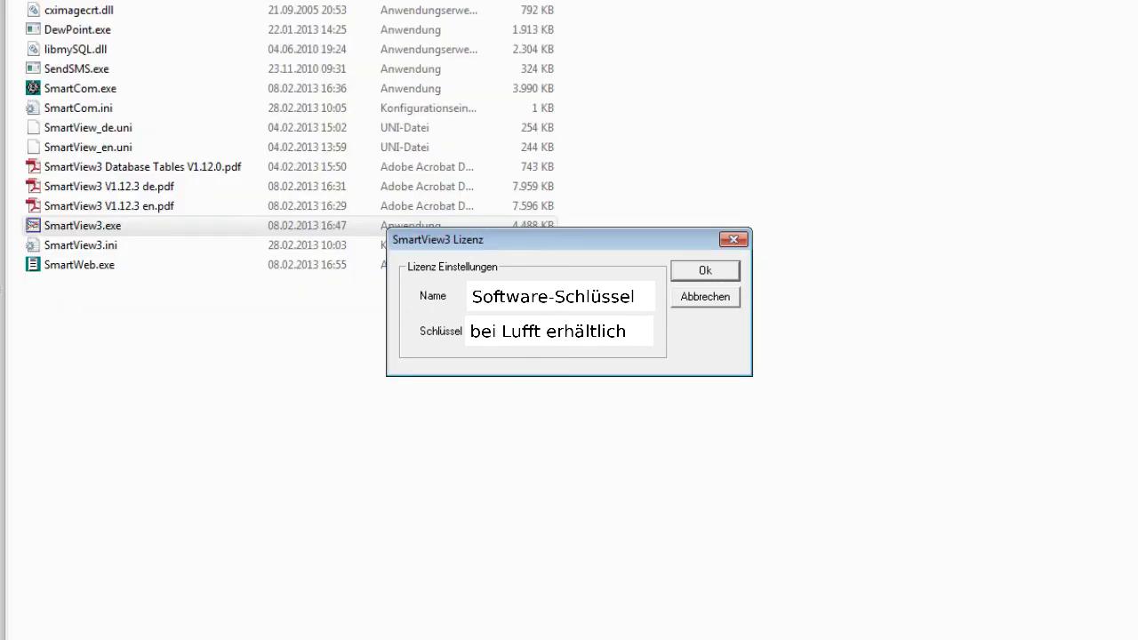
Register the SmartView3 licence with the licence name and key
{"action": "left_click", "coordinate": [713, 272]}
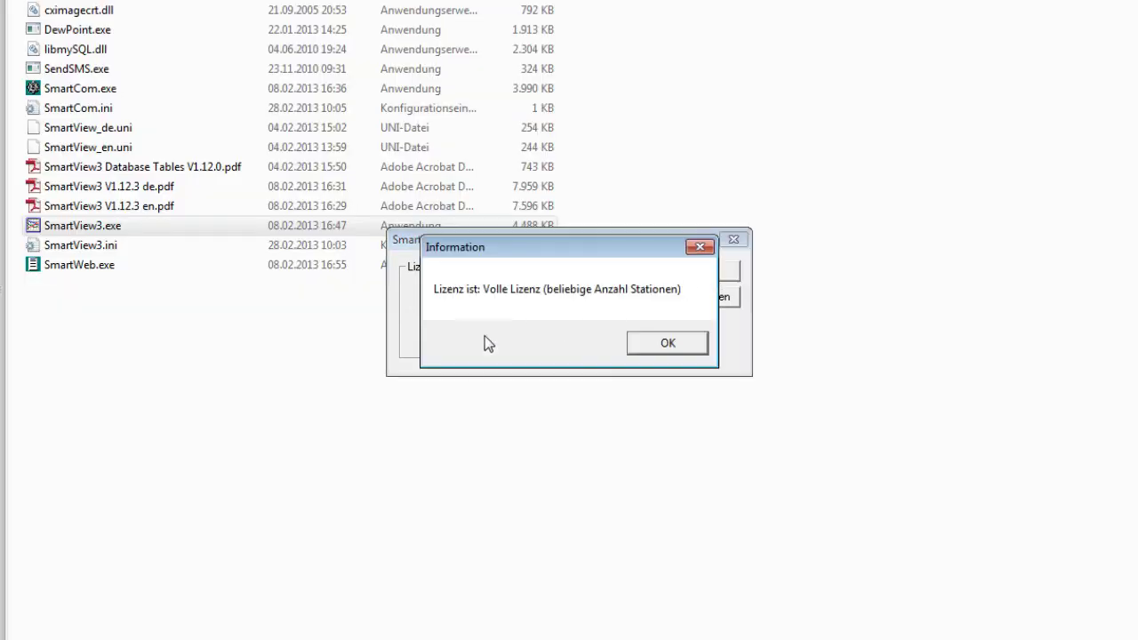
{"action": "left_click", "coordinate": [677, 345]}
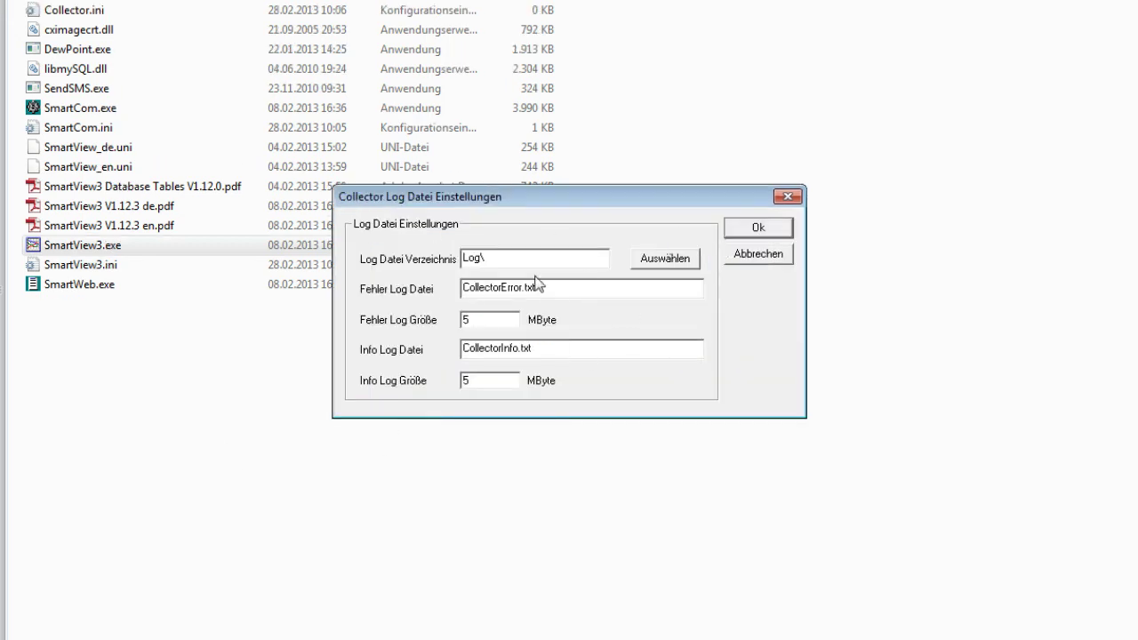
Accept the default Collector log file settings and set the Collector ID to 1, keeping the other collector settings
{"action": "left_click", "coordinate": [760, 228]}
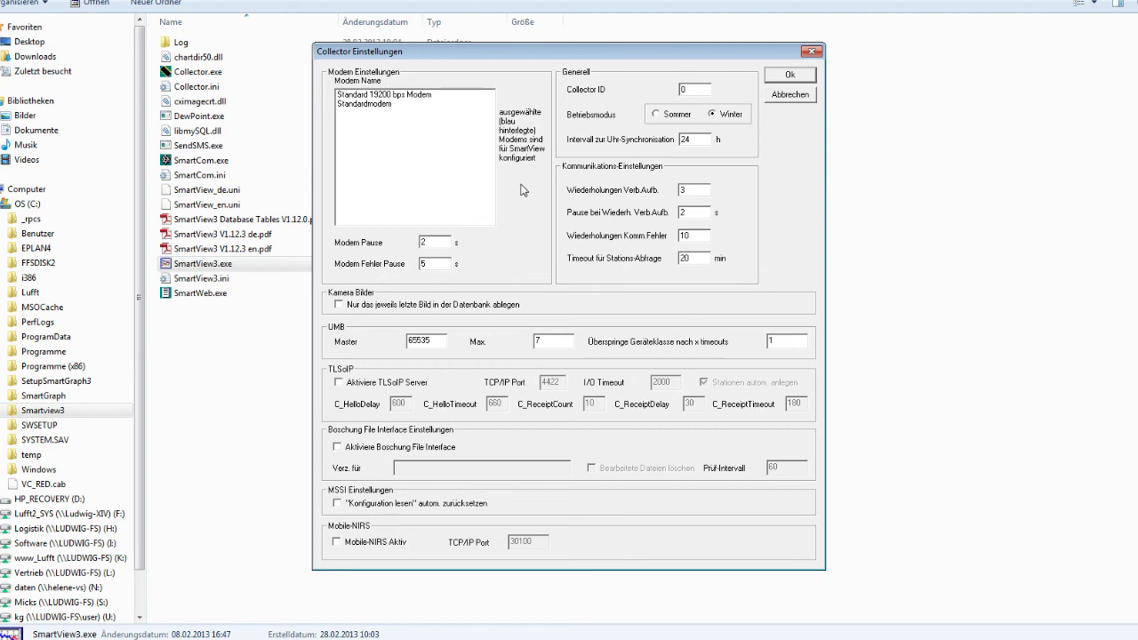
{"action": "double_click", "coordinate": [693, 88]}
{"action": "type", "text": "1"}
{"action": "left_click", "coordinate": [790, 75]}
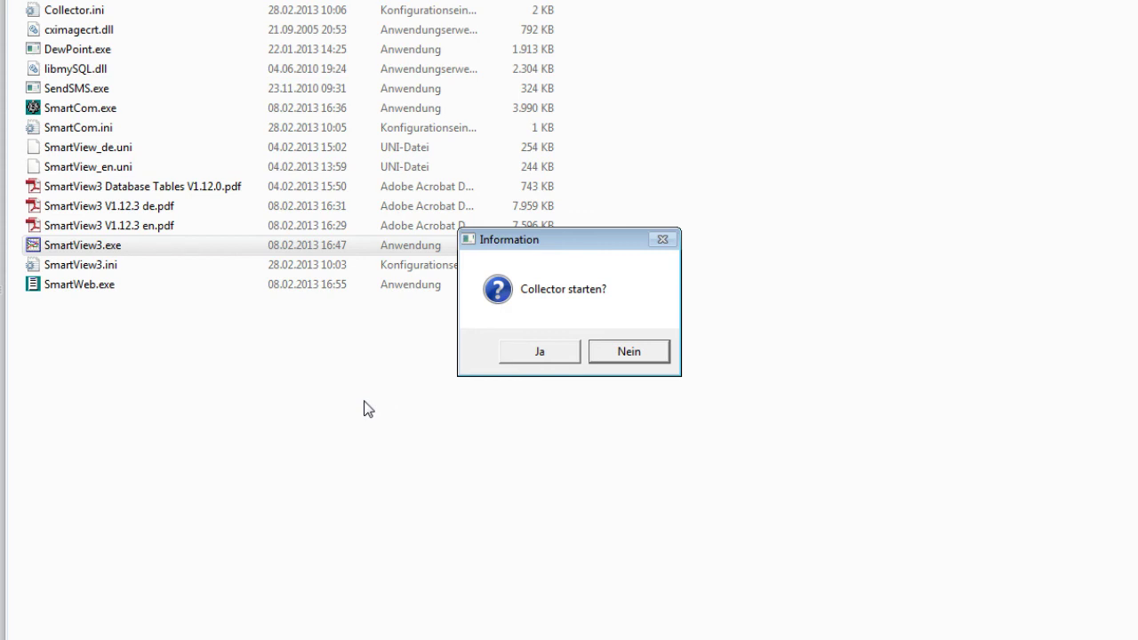
Start the Collector and accept the default SmartWeb settings and SmartWeb log file settings
{"action": "left_click", "coordinate": [510, 358]}
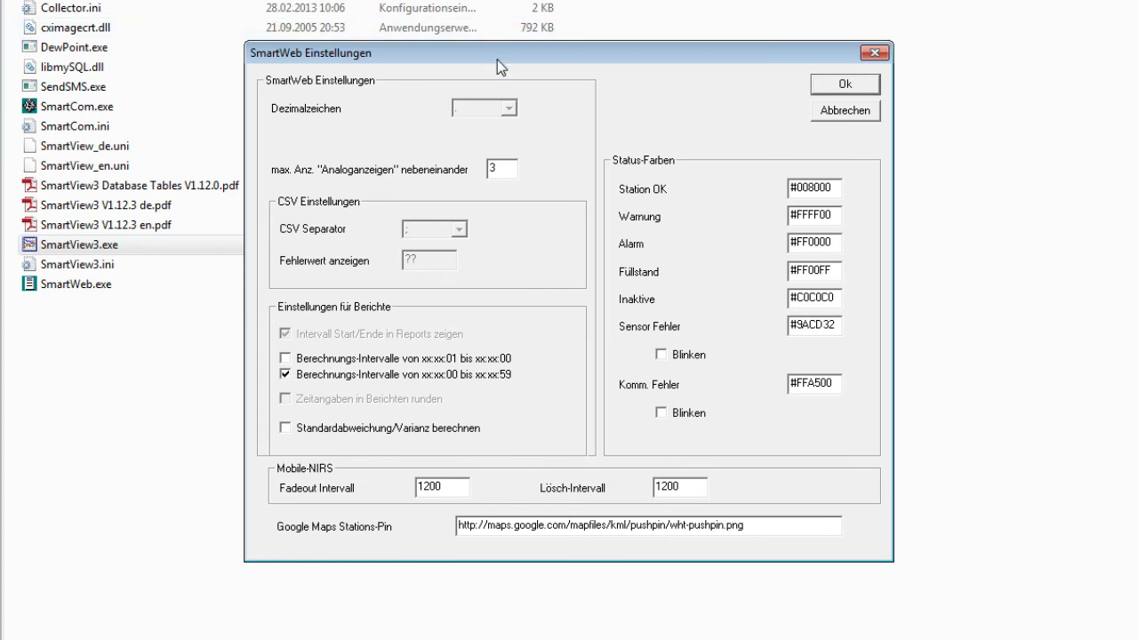
{"action": "left_click_drag", "start_coordinate": [497, 60], "coordinate": [500, 90]}
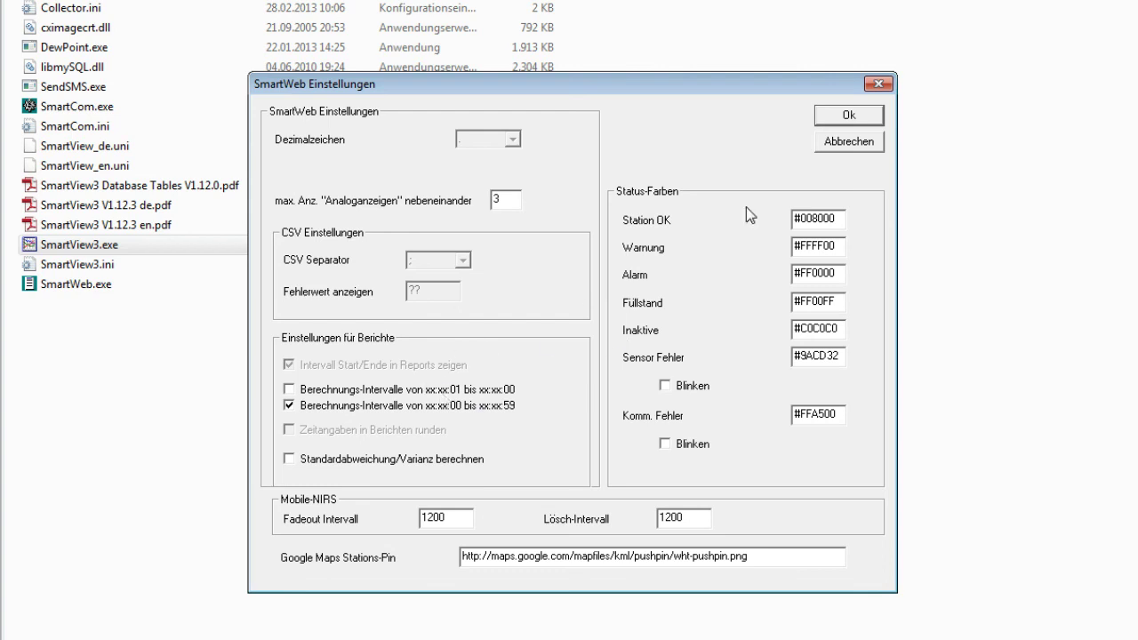
{"action": "left_click", "coordinate": [846, 116]}
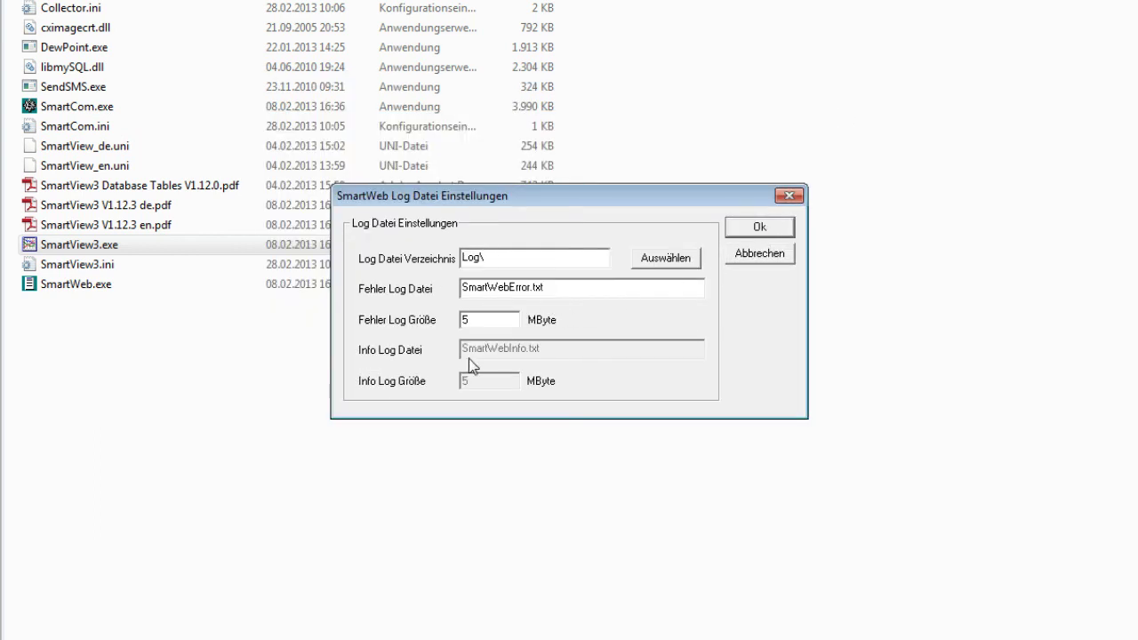
{"action": "left_click", "coordinate": [747, 228]}
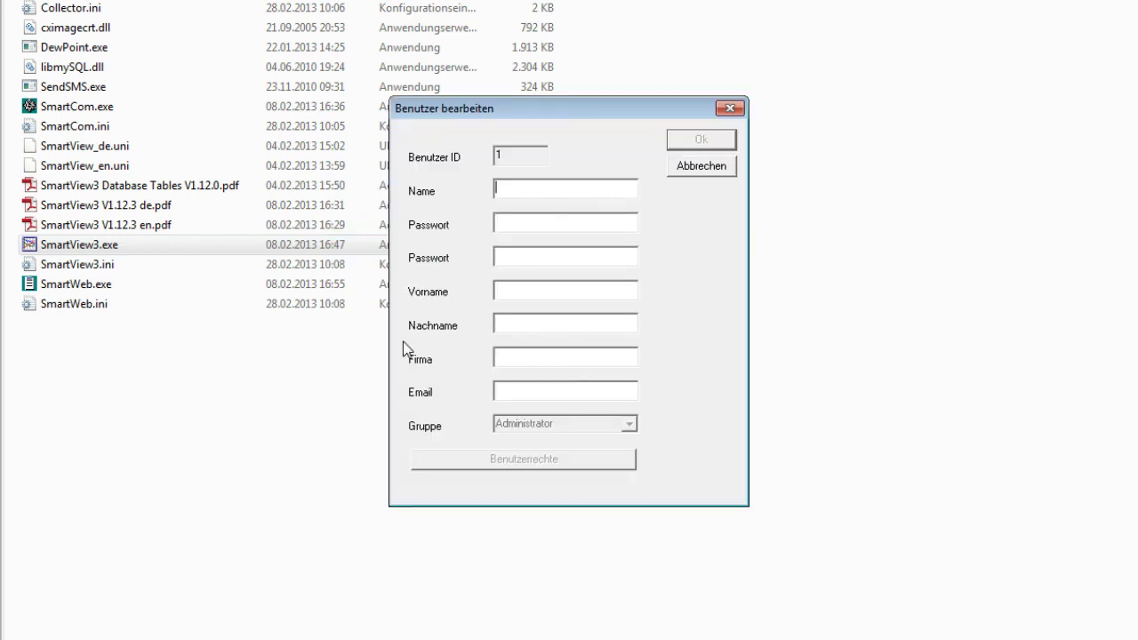
Create the administrator user Lufft, entering the account password in both password fields and leaving the optional personal details empty
{"action": "type", "text": "Lefft"}
{"action": "key", "text": "Tab"}
{"action": "type", "text": "*****"}
{"action": "left_click", "coordinate": [512, 257]}
{"action": "type", "text": "*****"}
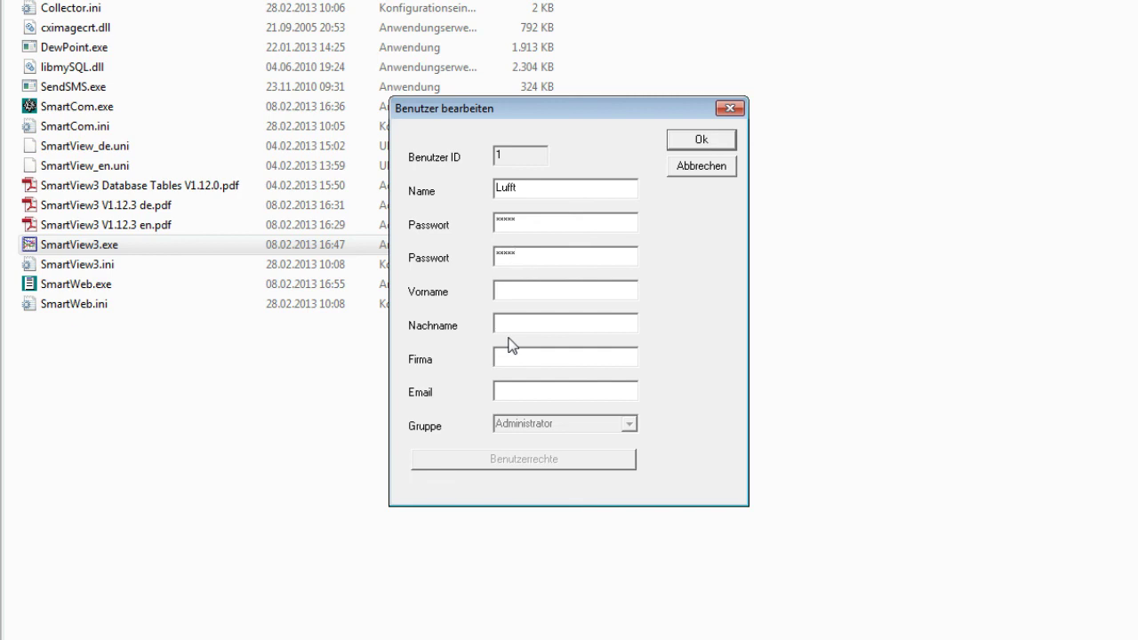
{"action": "left_click", "coordinate": [702, 139]}
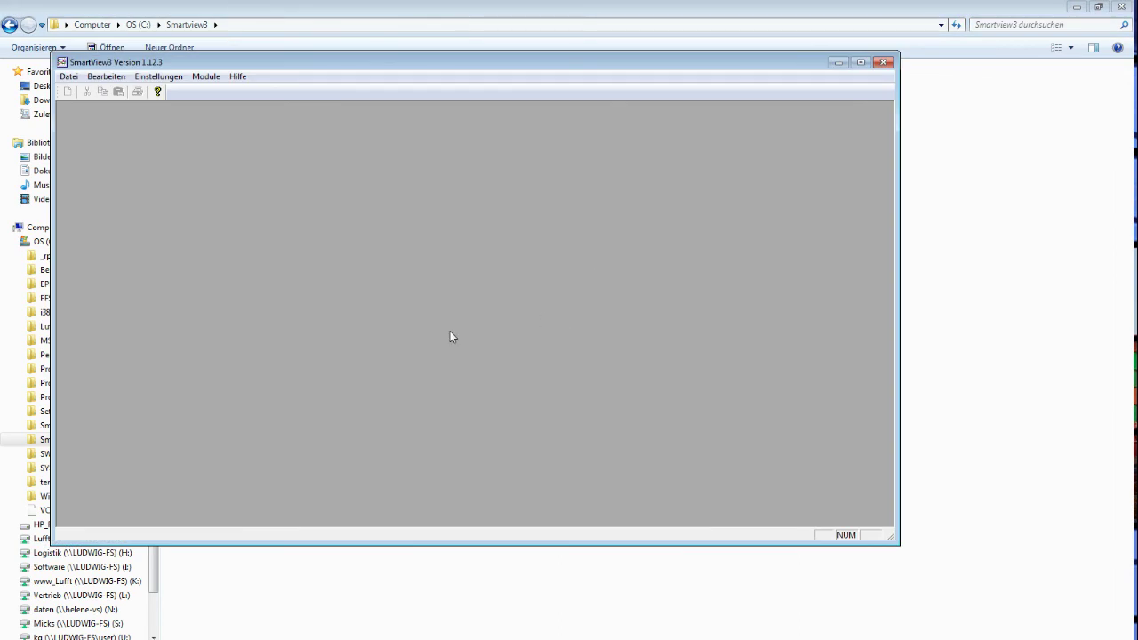
{"action": "left_click_drag", "start_coordinate": [305, 65], "coordinate": [389, 113]}
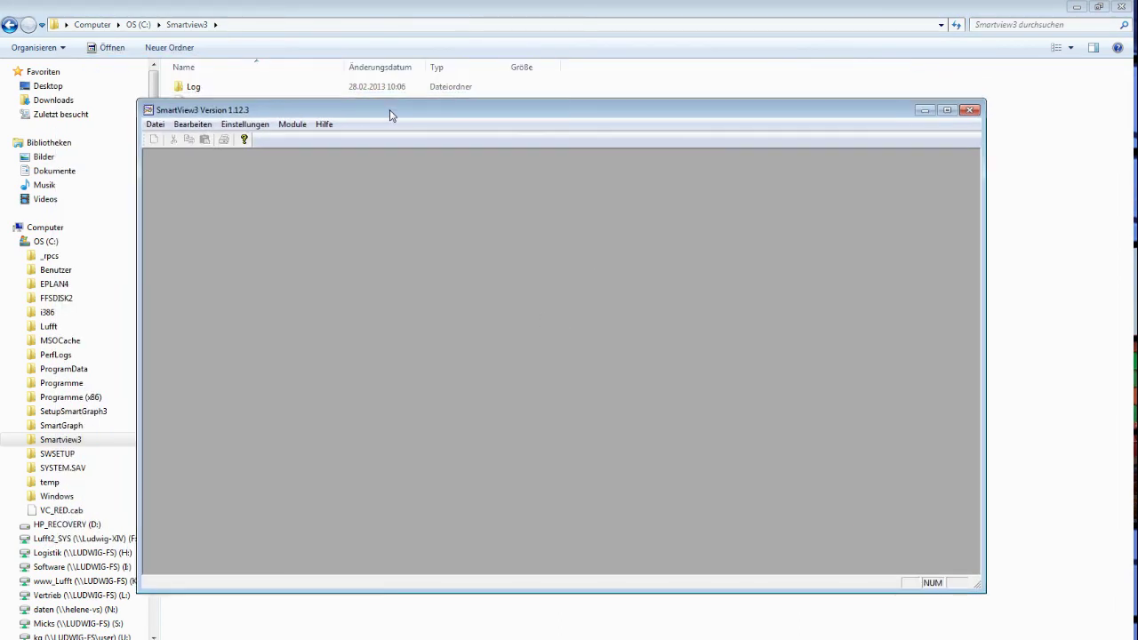